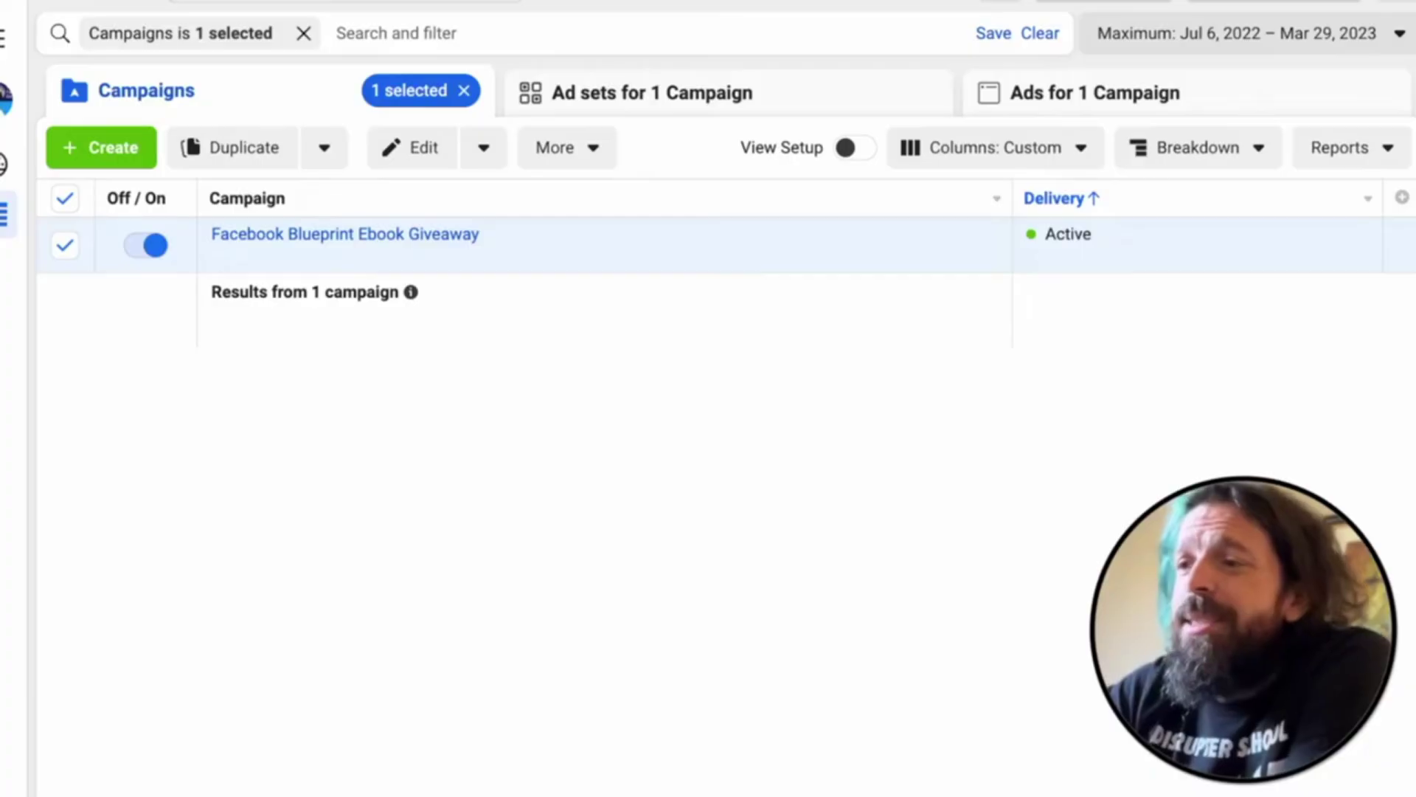
Open the ebook campaign's ad sets and start creating a new ad set and ad.
mouse_move(223, 247)
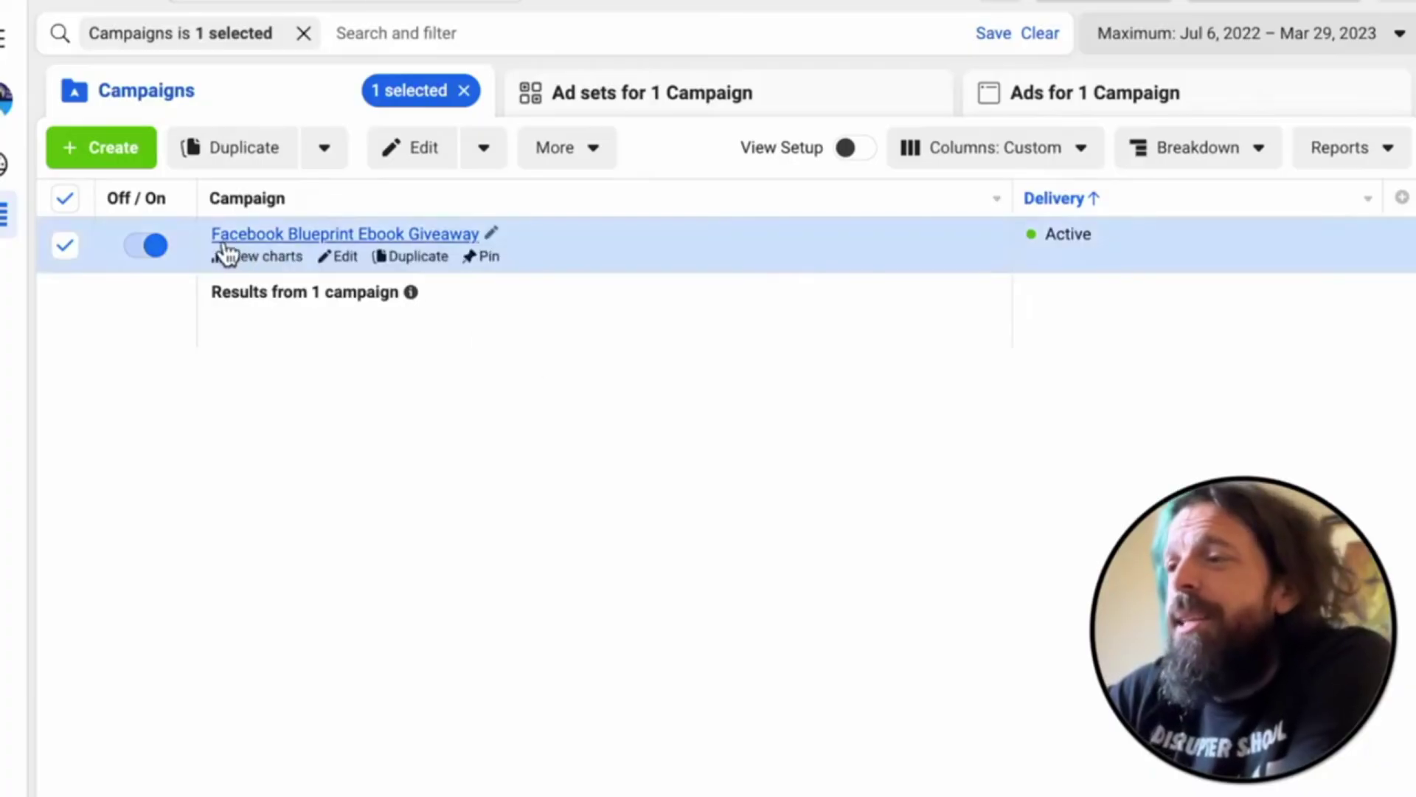
click(266, 236)
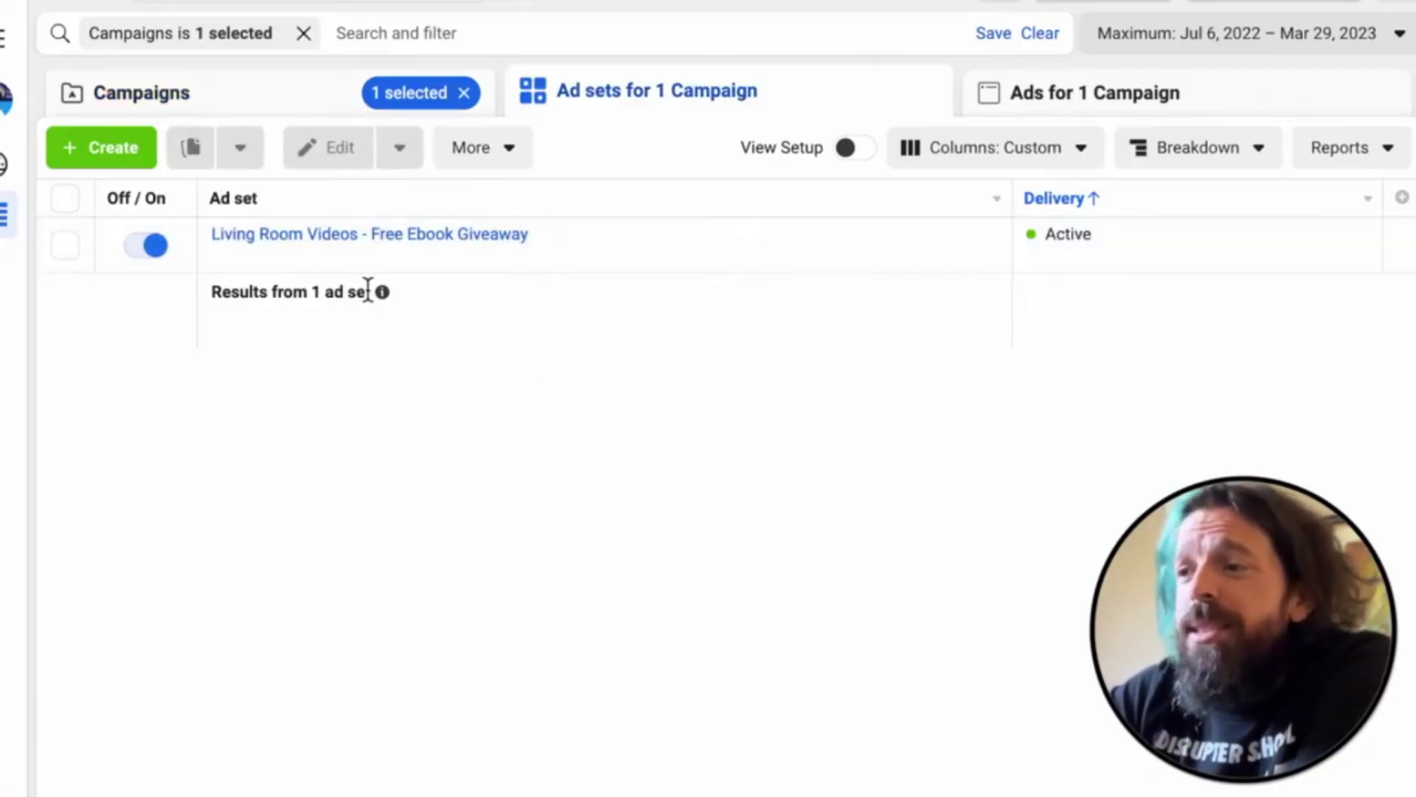
mouse_move(407, 270)
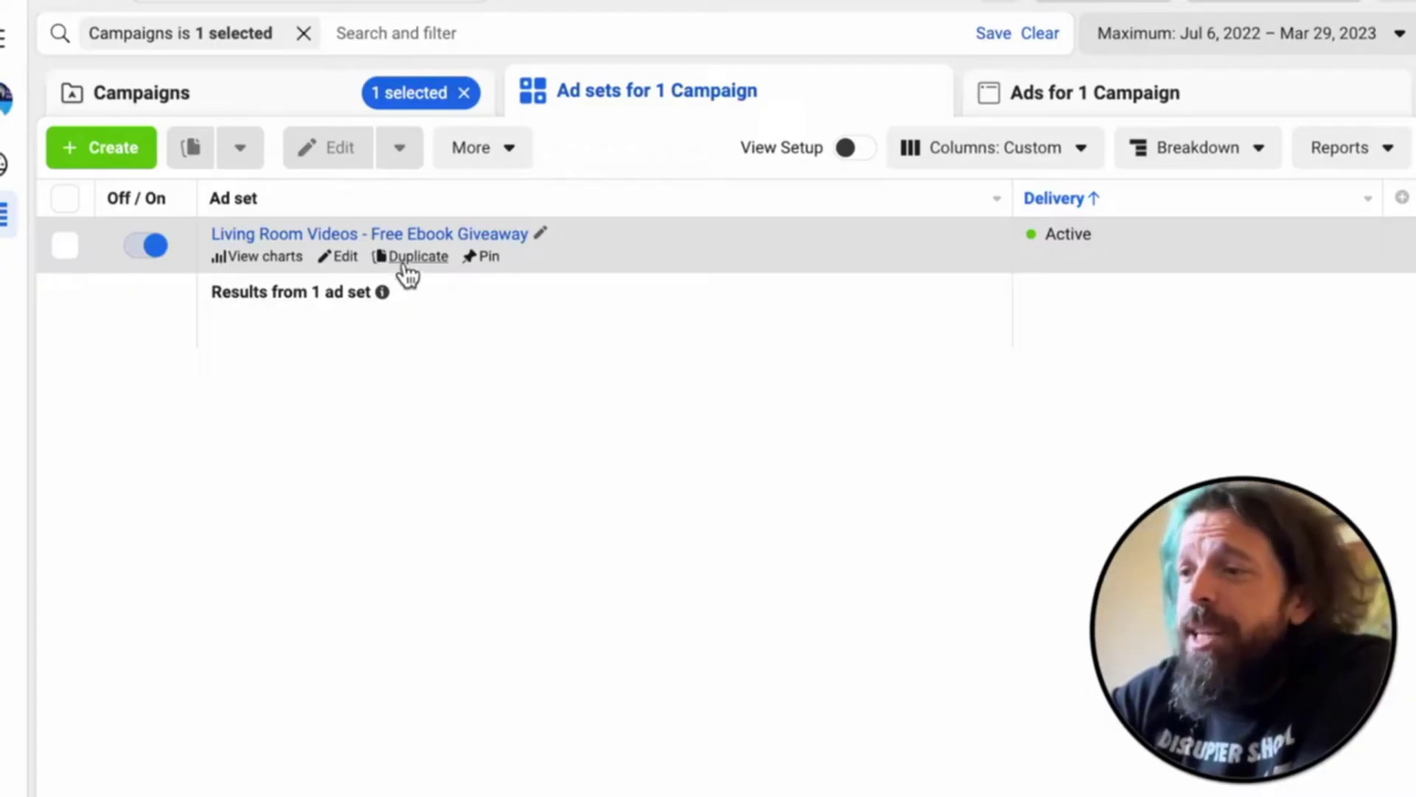
click(107, 151)
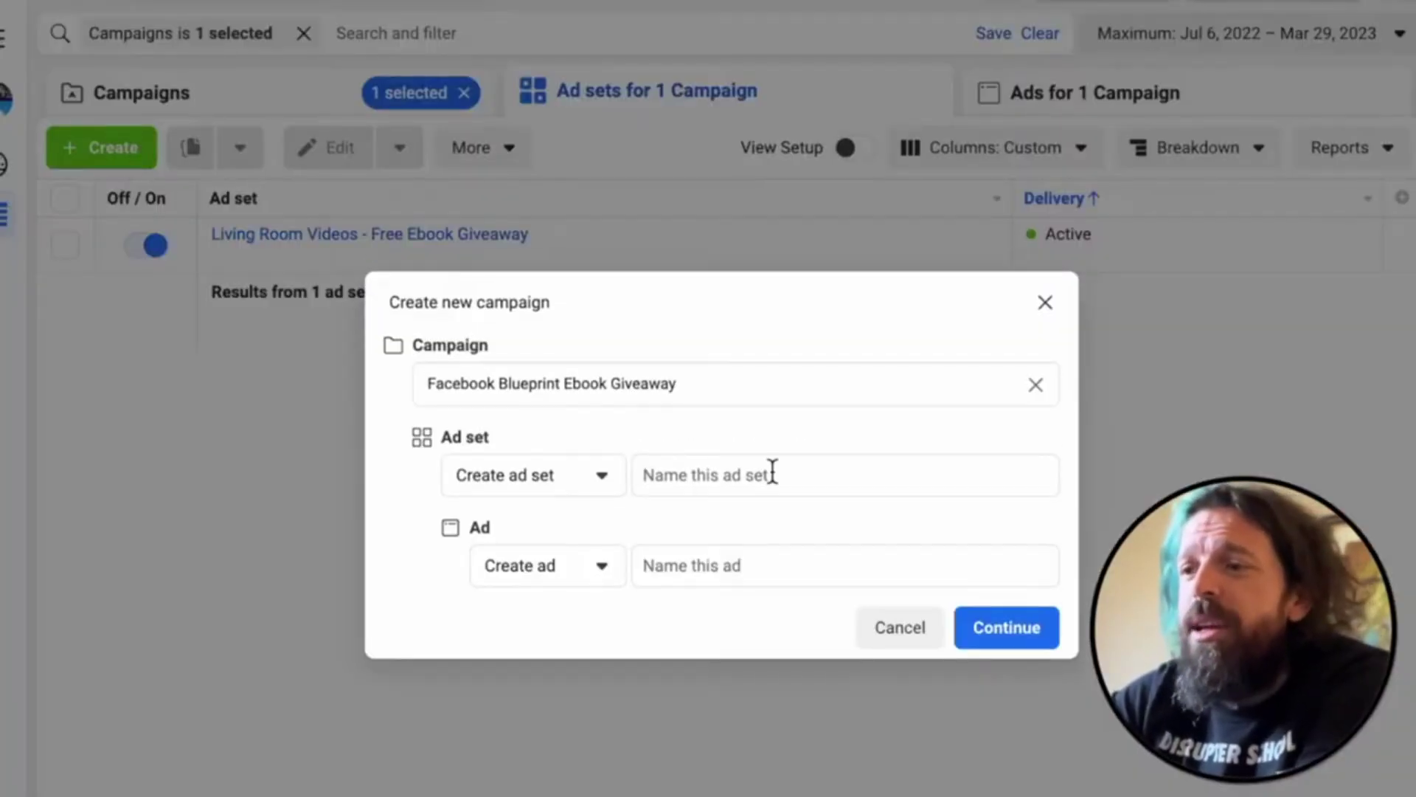
Name the ad set and ad 'Las Vegas Hotel Room Video - Free Ebook Giveaway' and turn on dynamic creative.
click(793, 477)
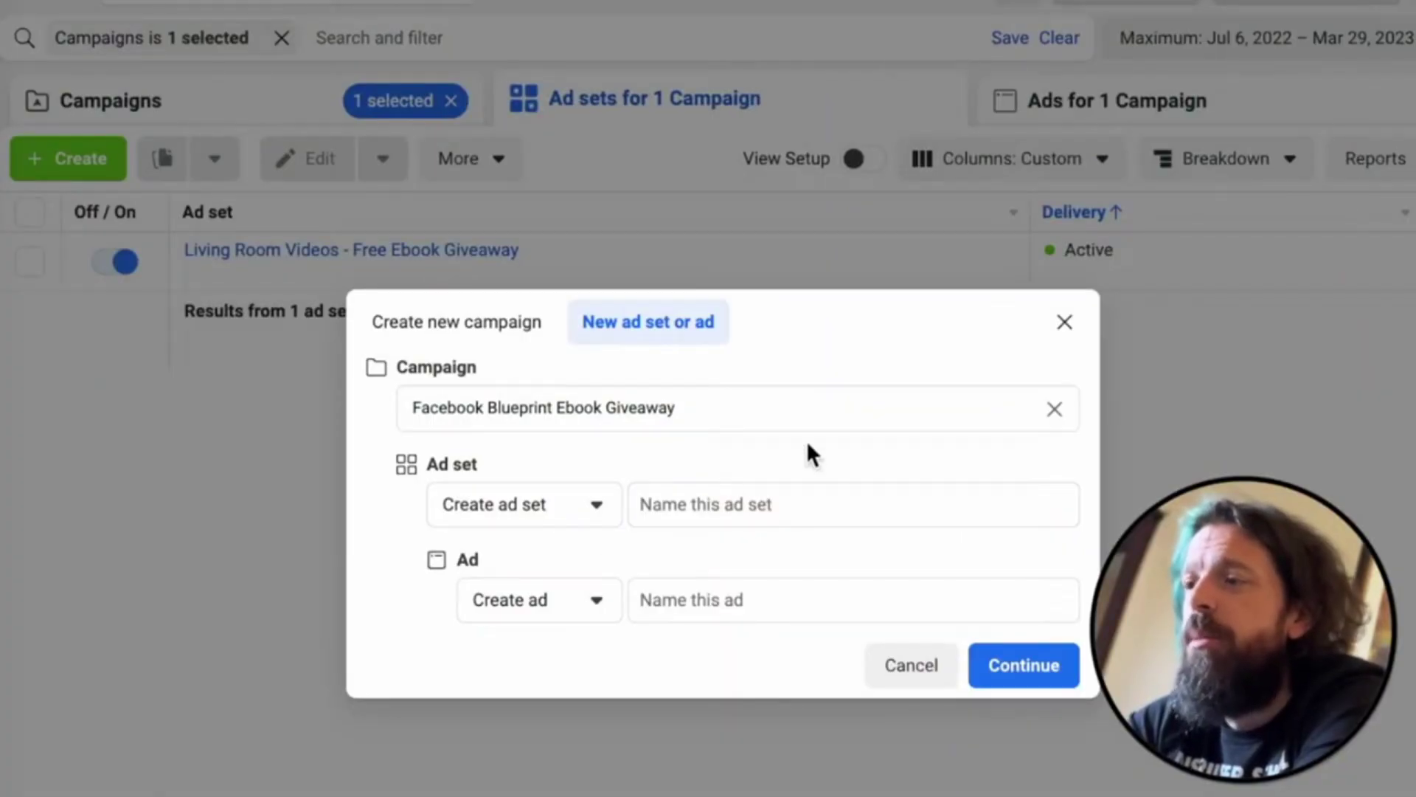
click(786, 496)
text(Las Vegas Hotel Room Video - Free Ebook Giveaway)
click(787, 601)
text(Las Vegas Hotel Room Video - Free Ebook Giveaway)
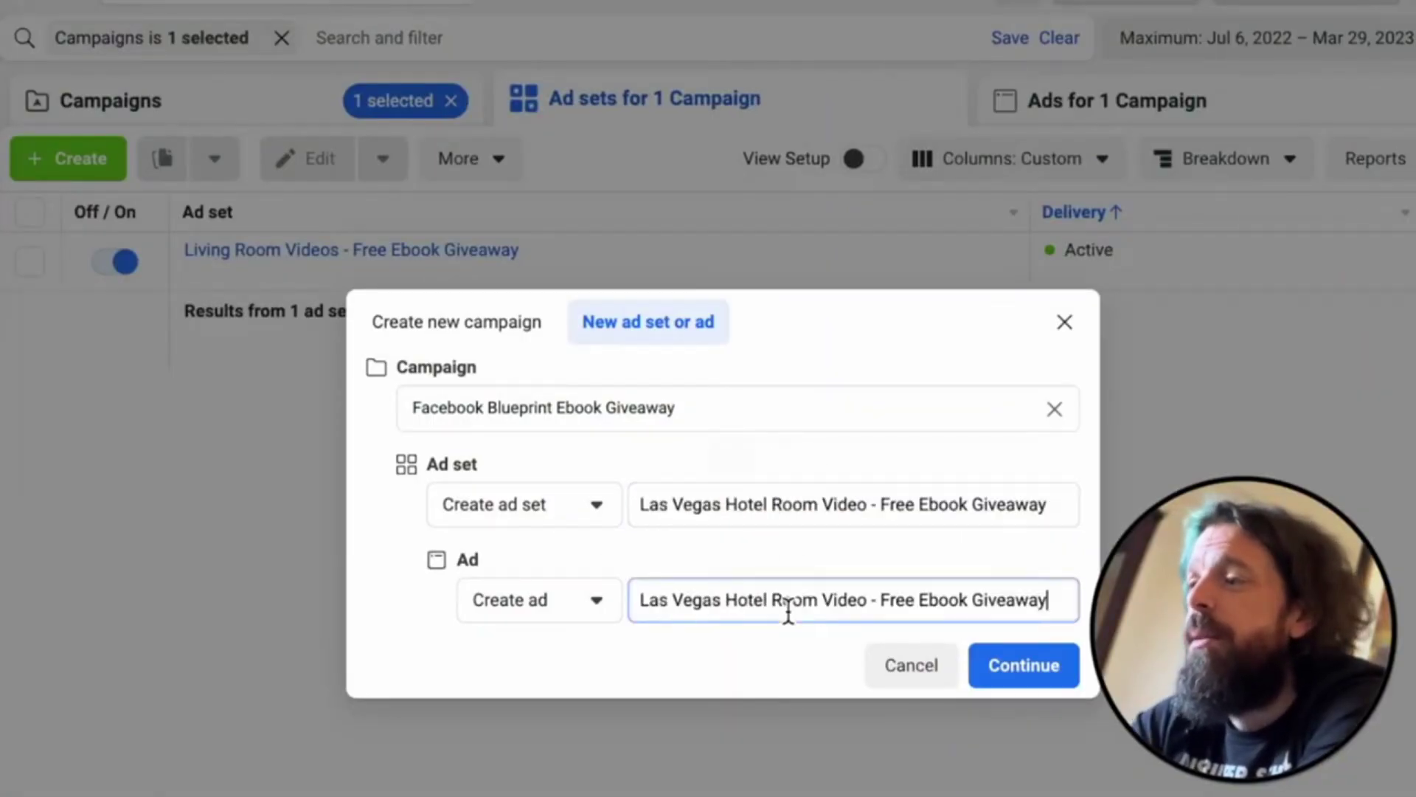
click(1018, 667)
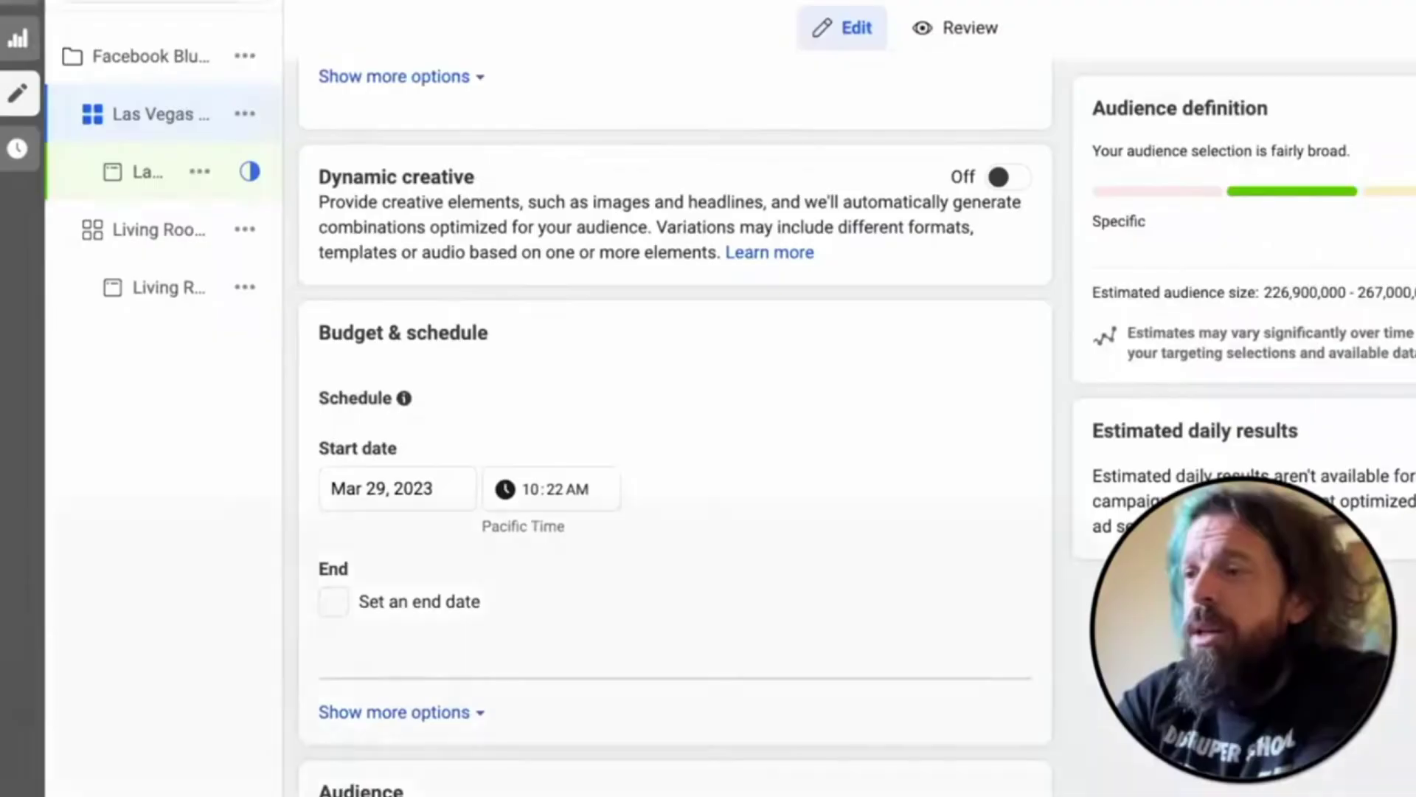
click(1008, 177)
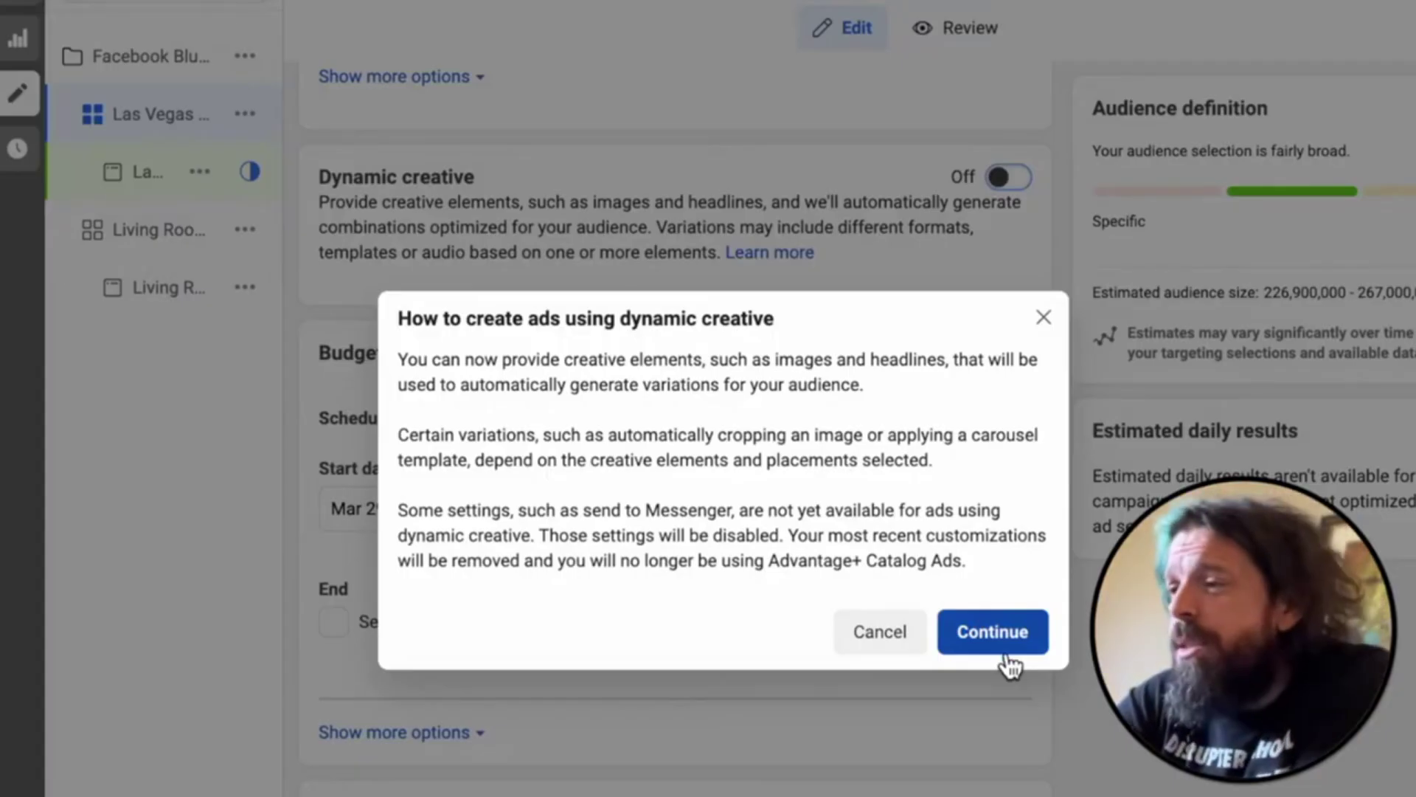
Confirm dynamic creative for the Las Vegas ad set and review its audience and placements.
click(999, 649)
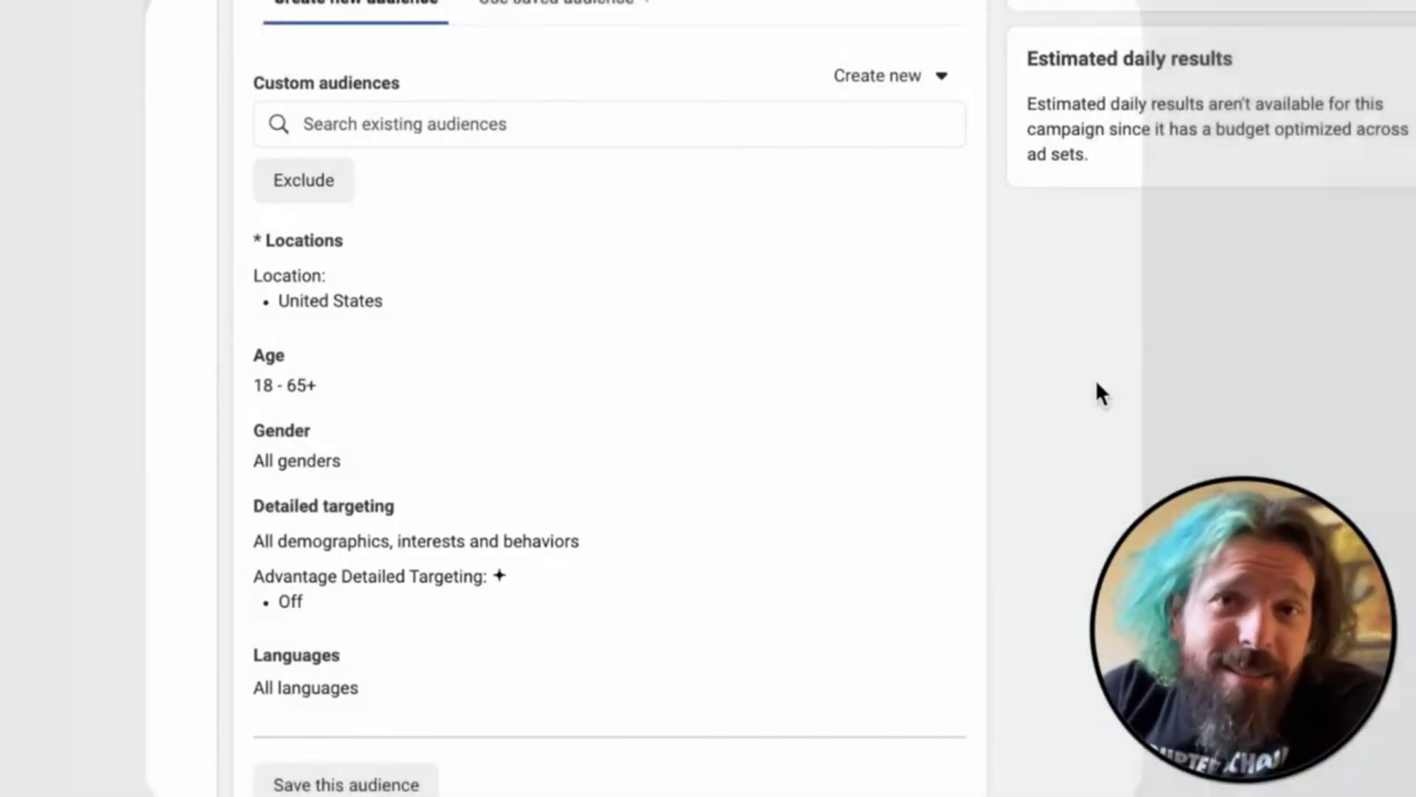
scroll(1099, 395, down, 5)
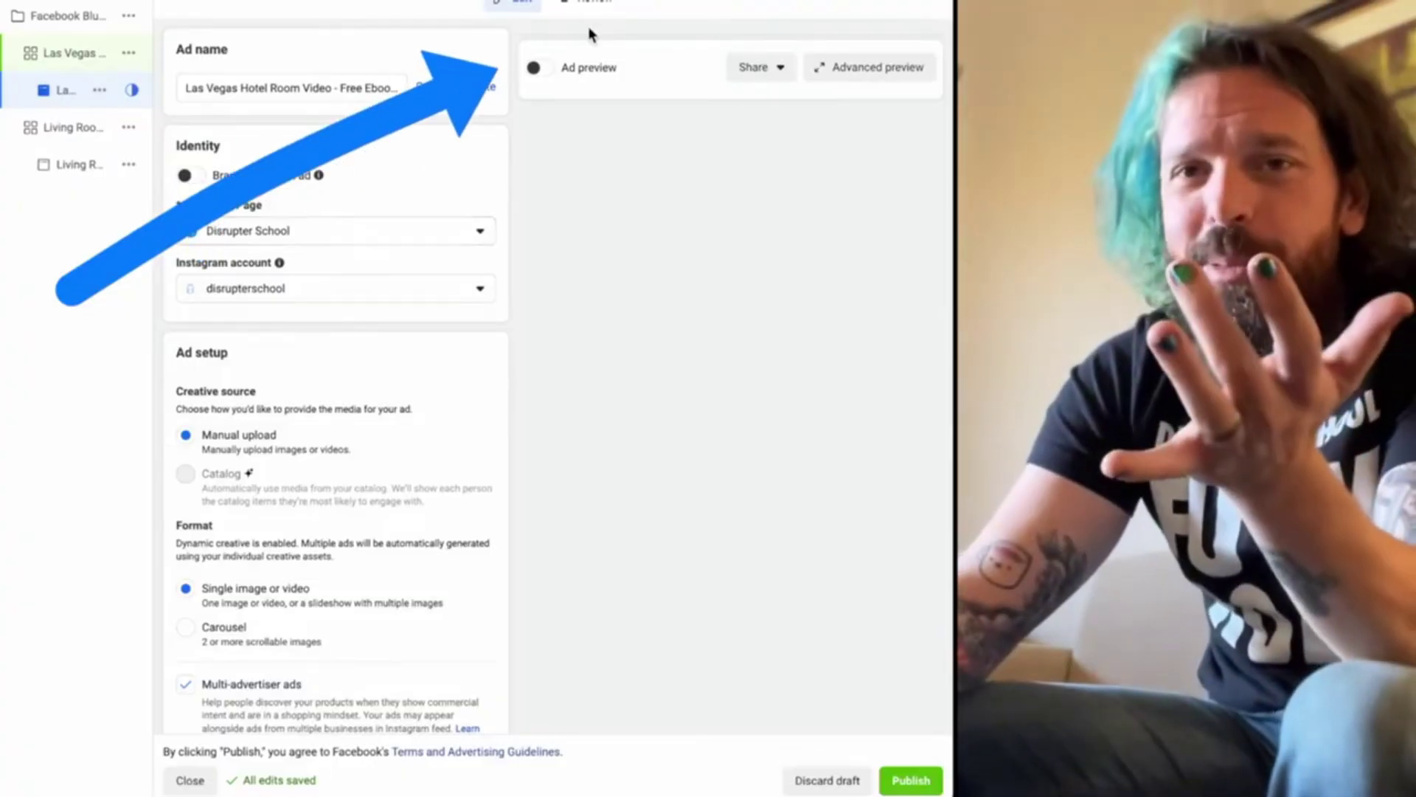
Show the live ad preview and open the video picker for the ad's media.
click(536, 68)
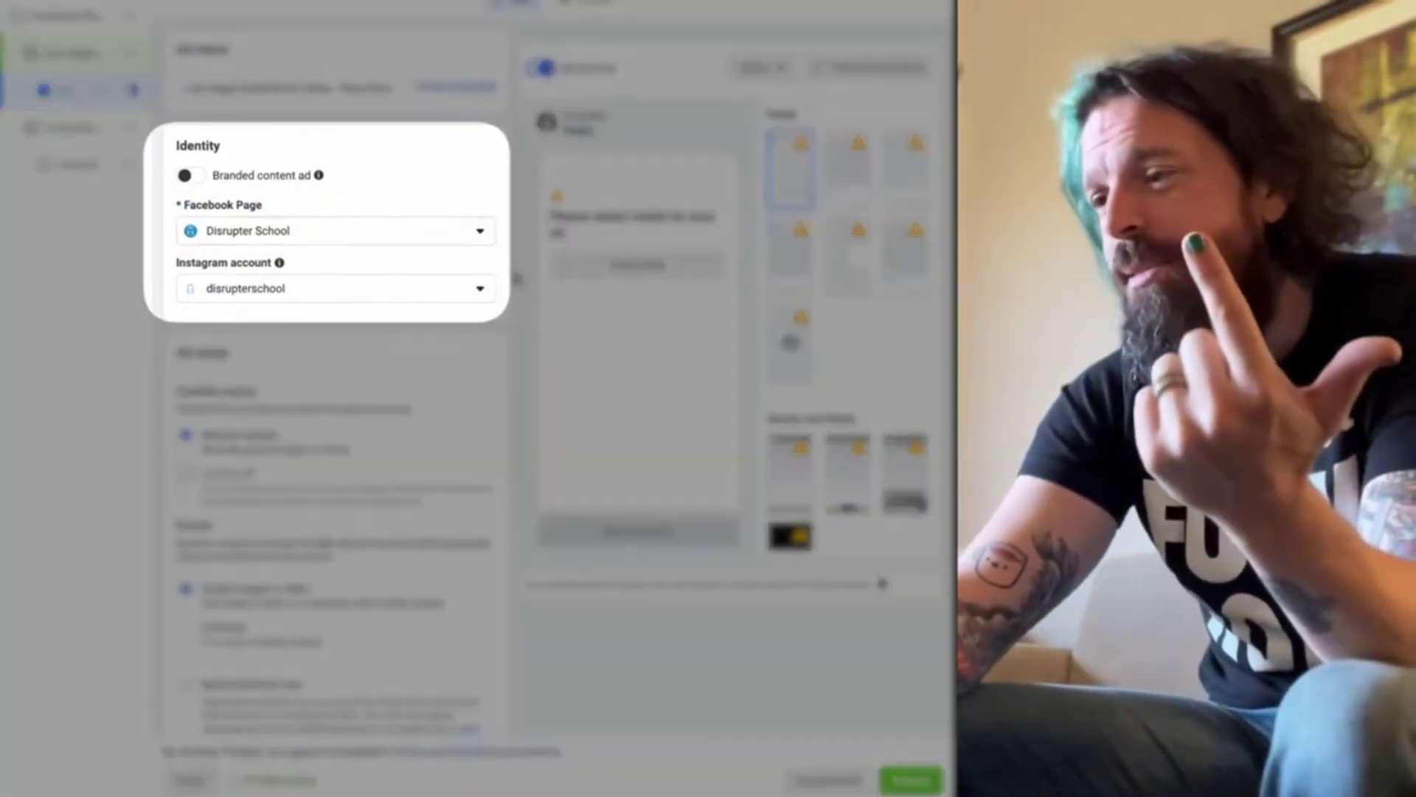
scroll(512, 278, down, 5)
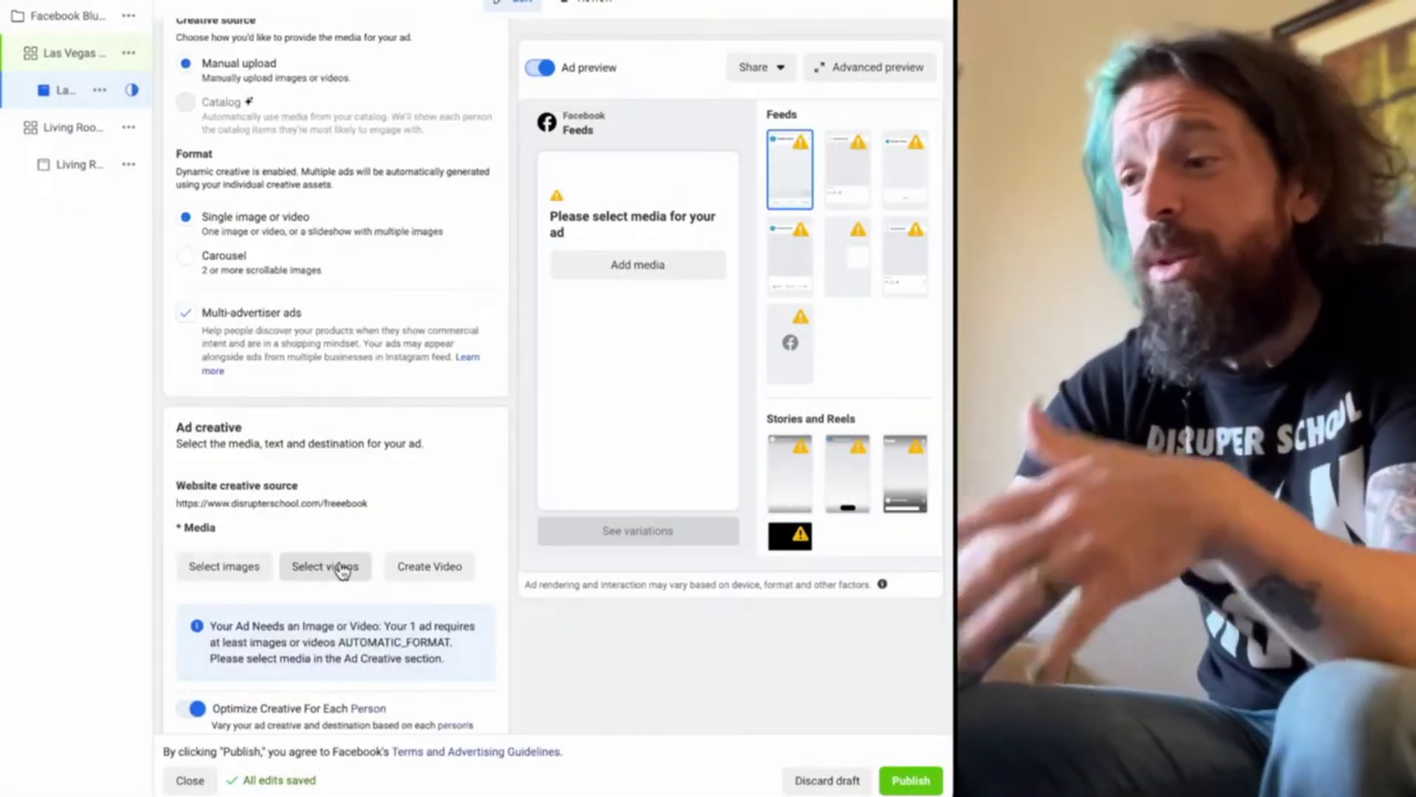
click(341, 570)
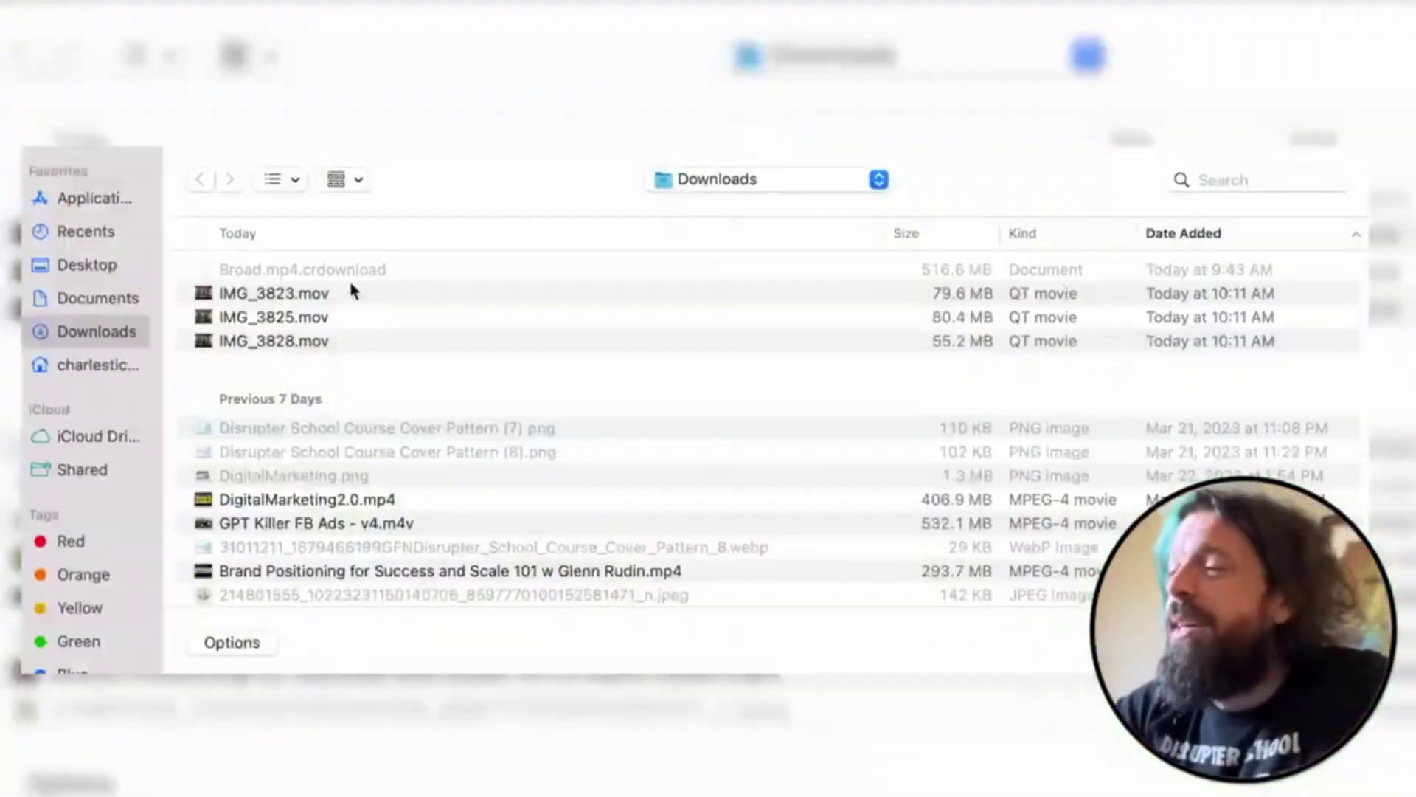
Upload IMG_3823.mov through IMG_3828.mov from Downloads as the ad's videos.
click(341, 295)
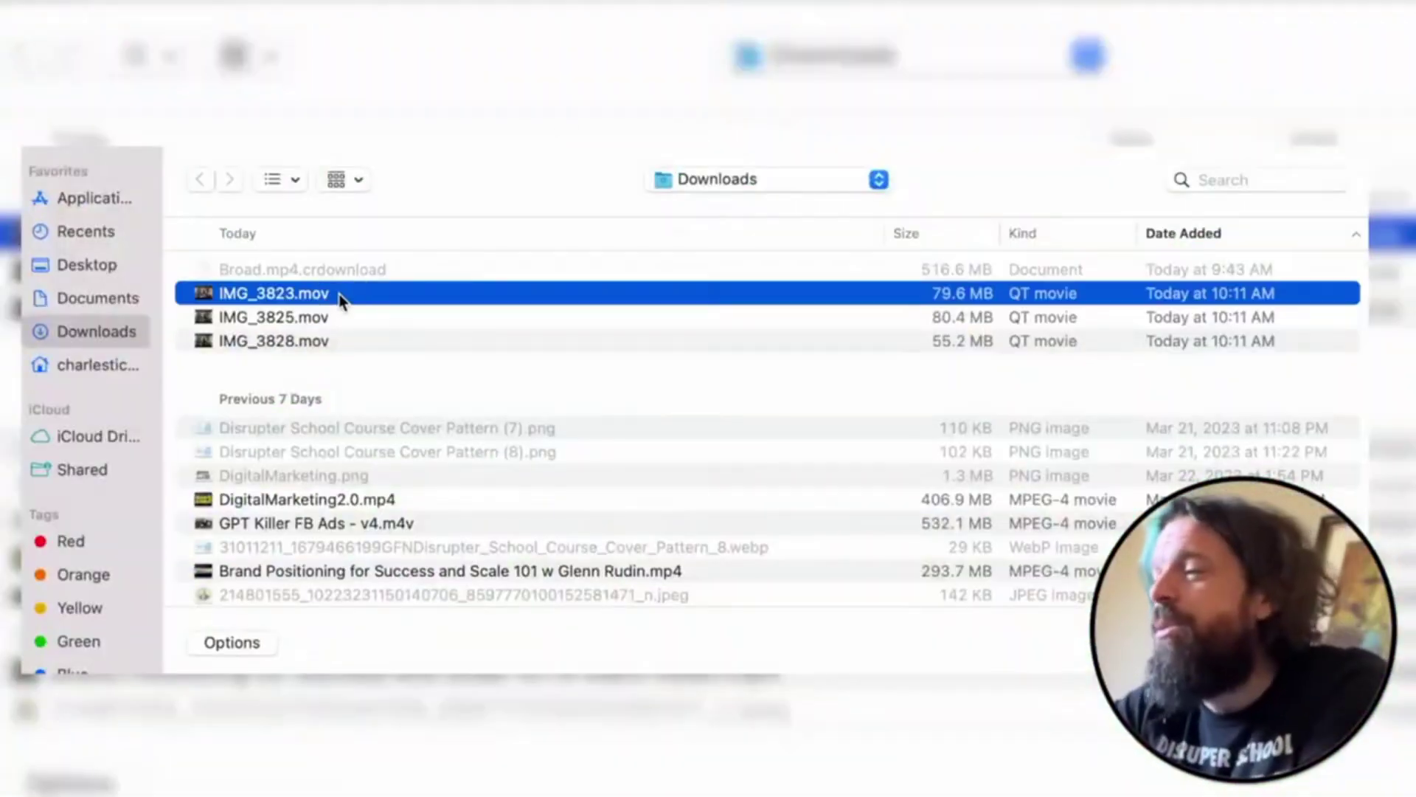
key(shift+Down)
key(shift+Down)
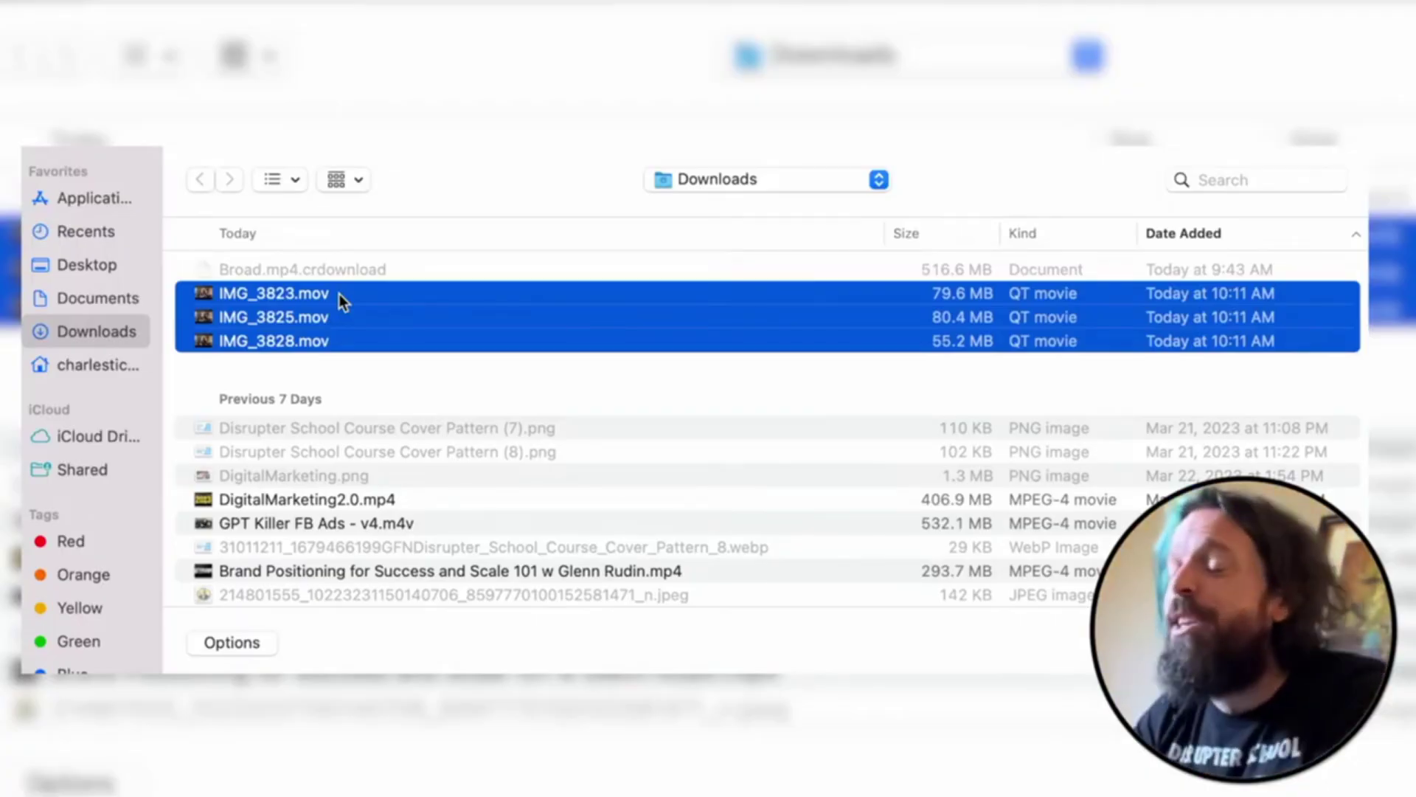
key(Return)
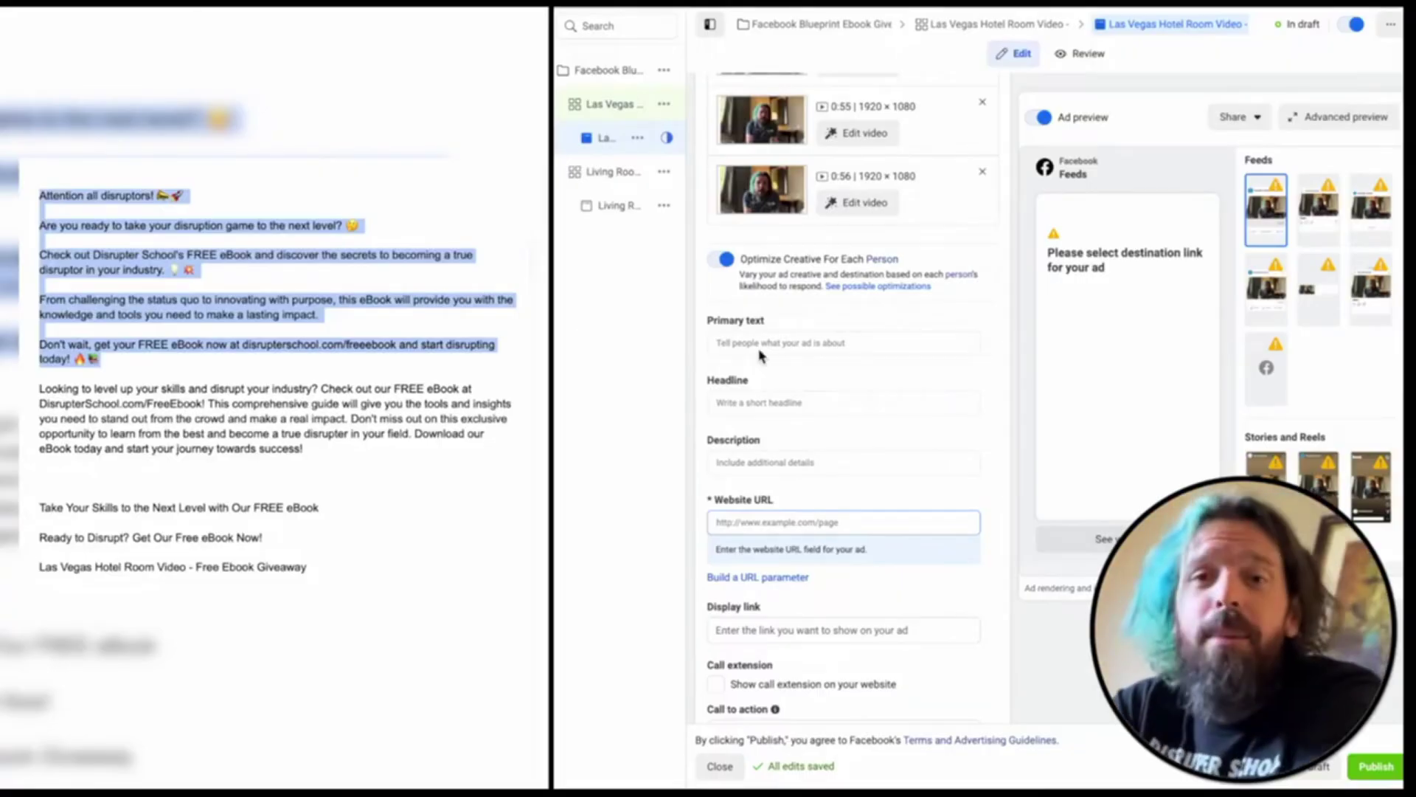
Add two primary text options from the ad copy, the second being the 'Looking to level up' paragraph.
click(38, 200)
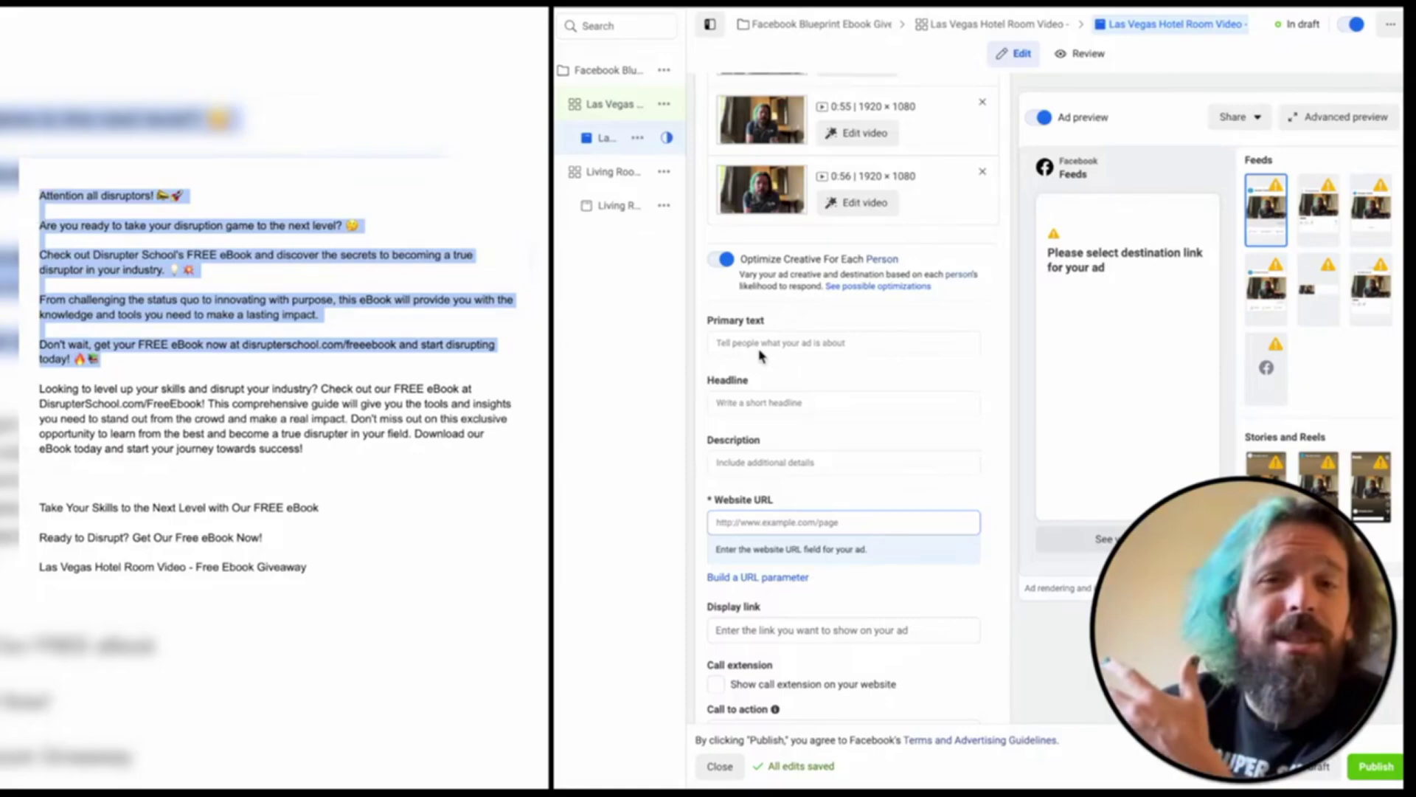
click(832, 338)
key(ctrl+v)
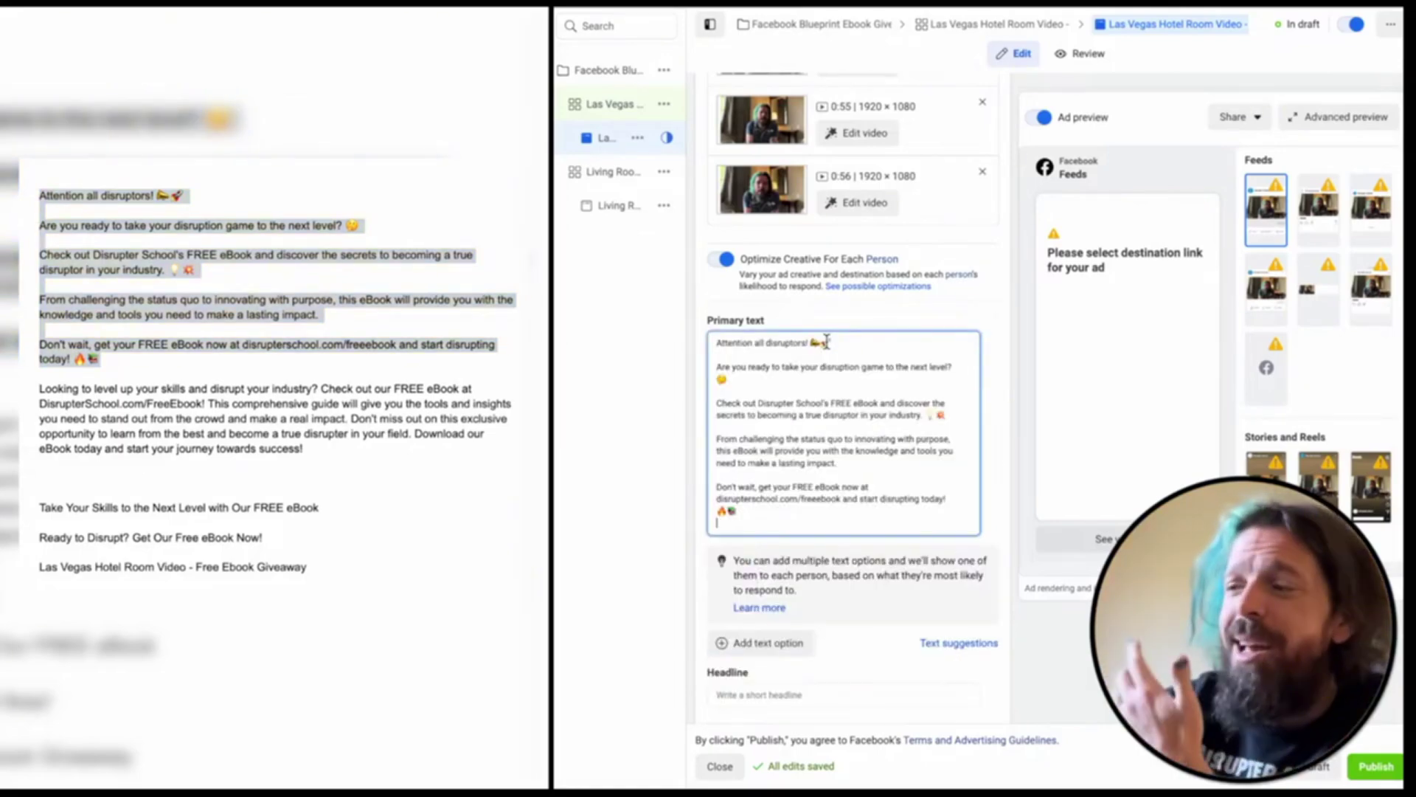
drag(325, 449, 63, 383)
key(ctrl+c)
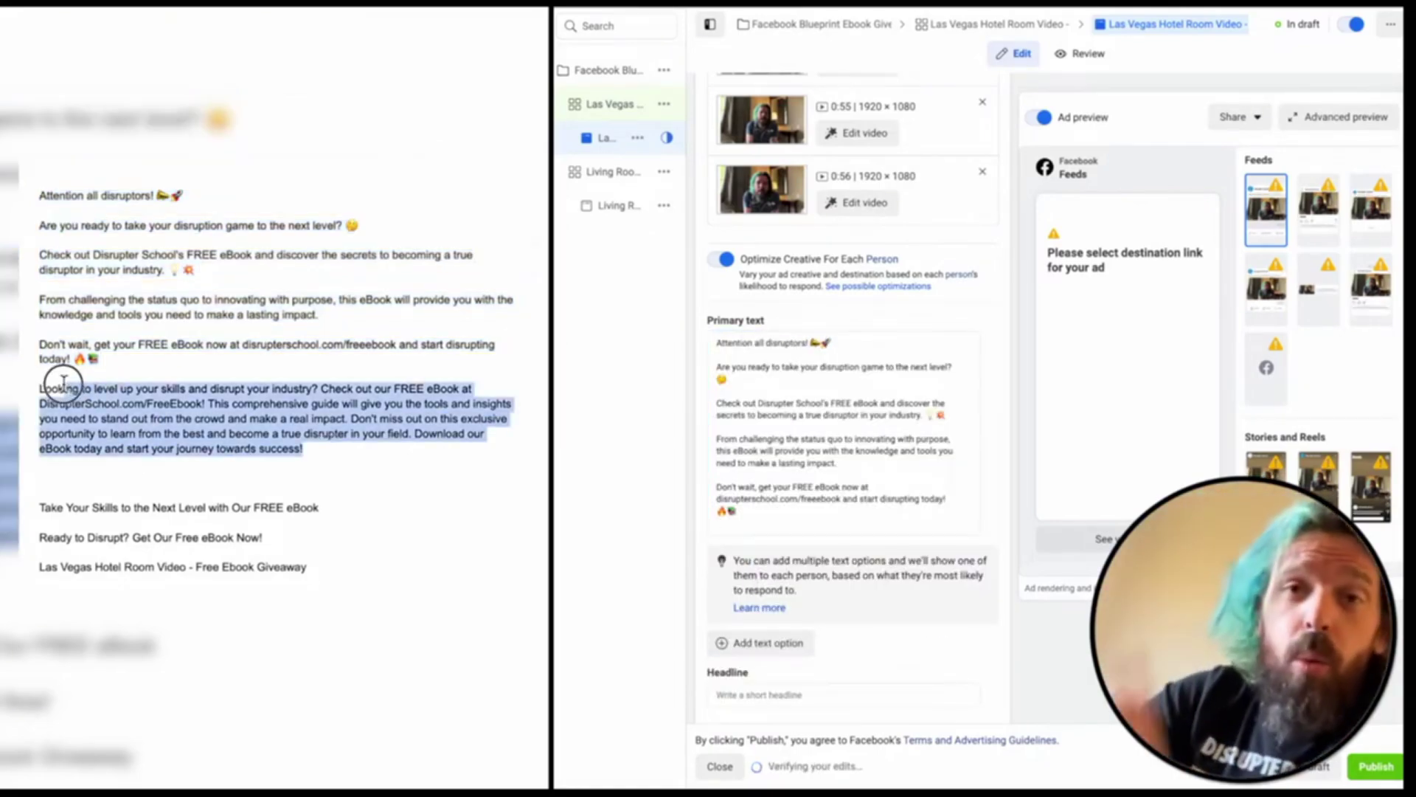
click(773, 641)
click(840, 558)
key(ctrl+v)
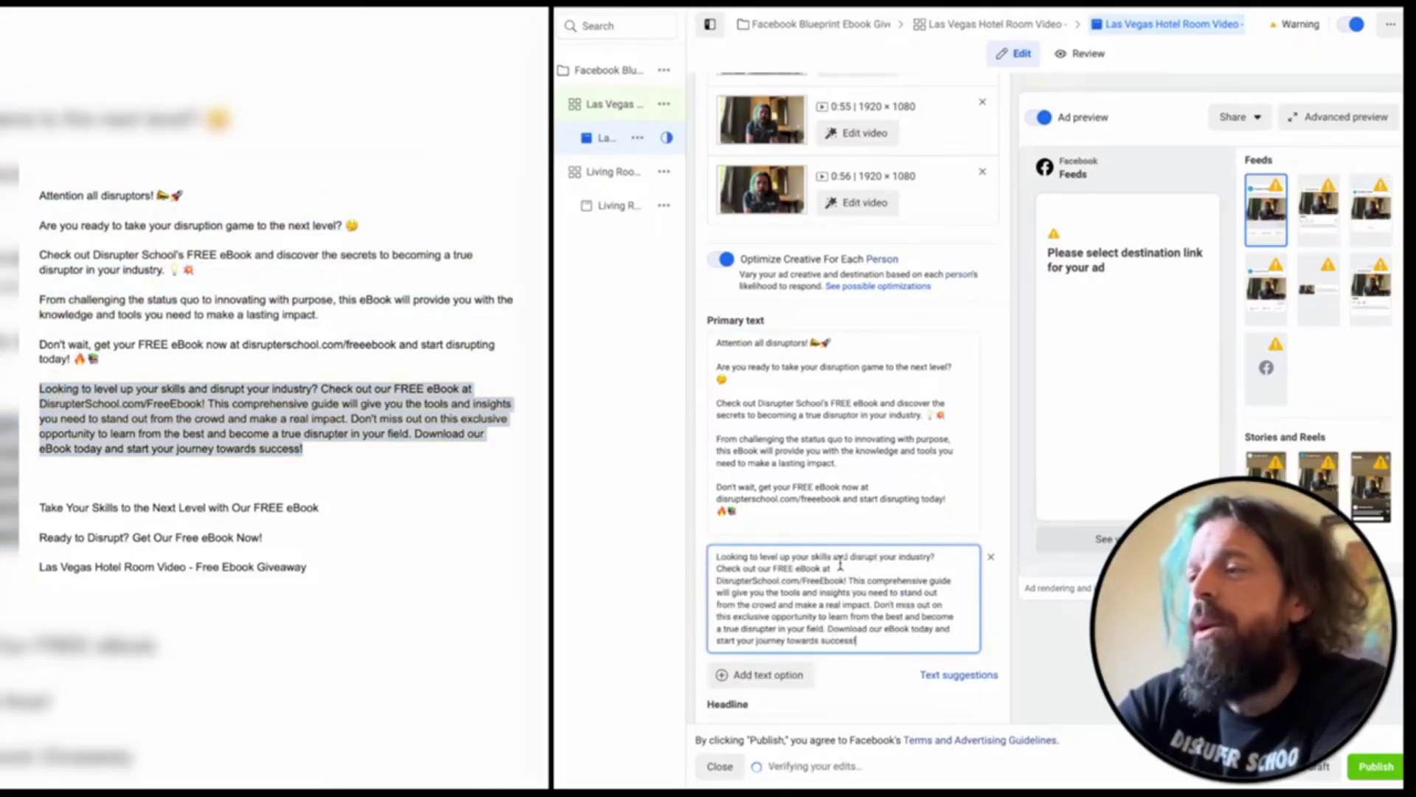
Add two headlines, 'Take Your Skills…' and 'Ready to Disrupt? Get Our Free eBook Now!'.
drag(319, 508, 45, 509)
scroll(973, 546, down, 3)
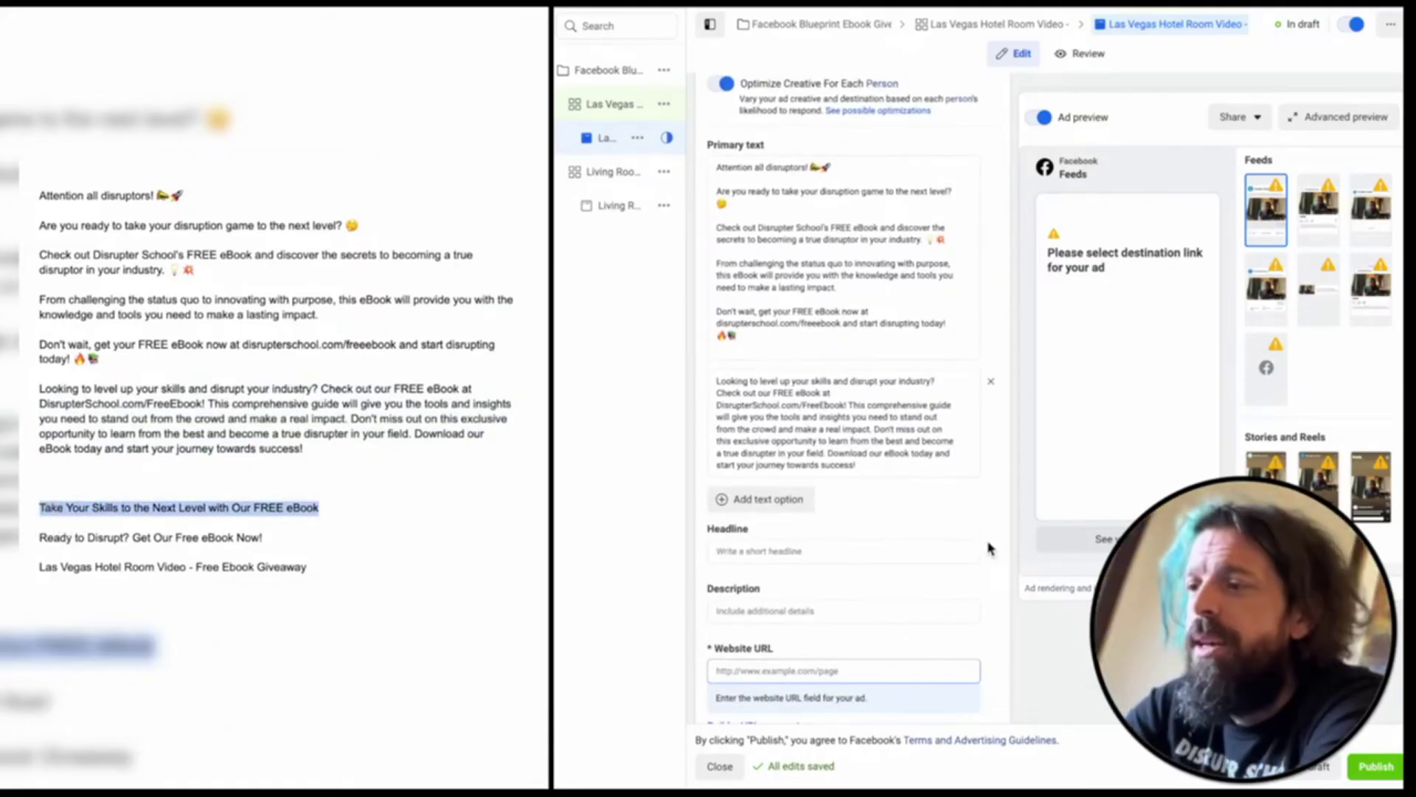
click(929, 551)
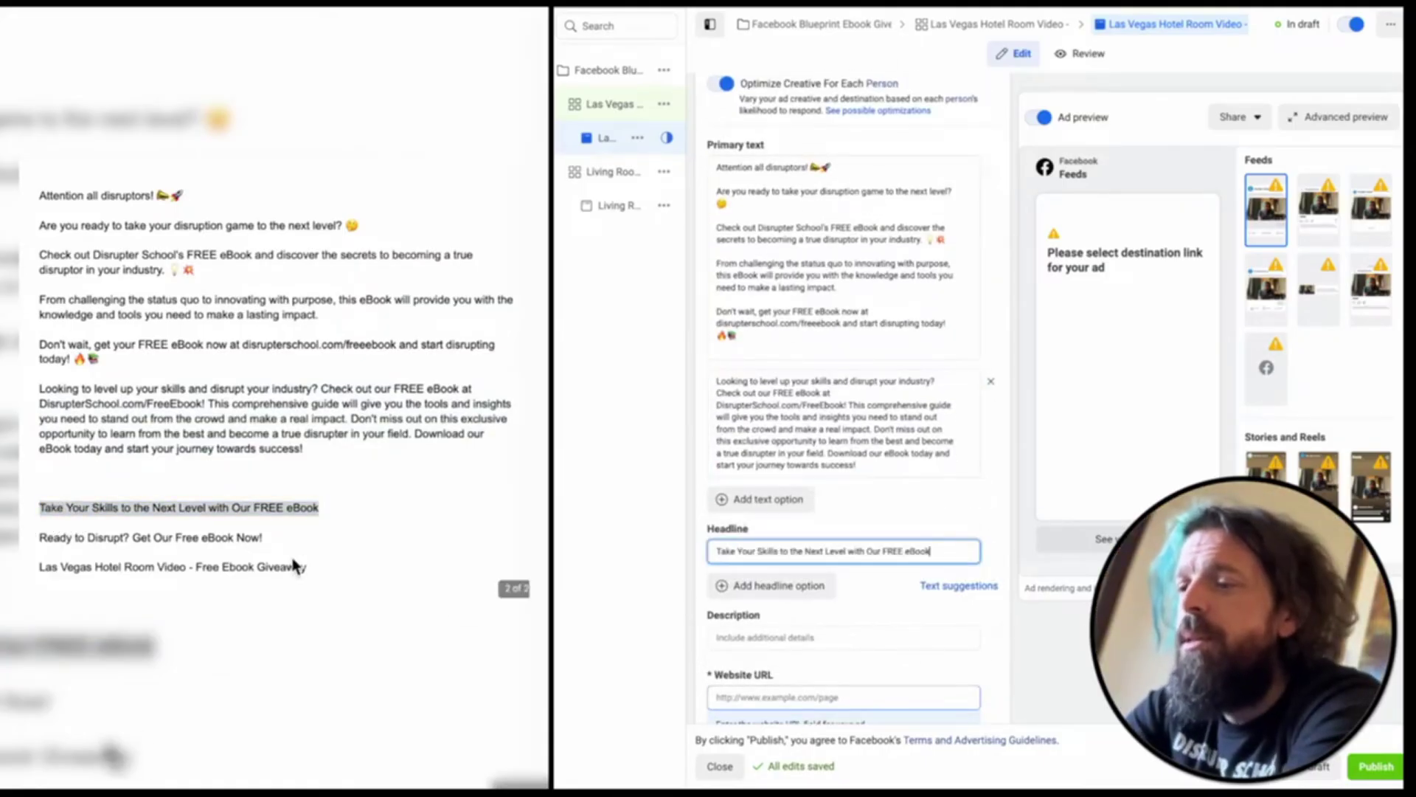
triple_click(270, 537)
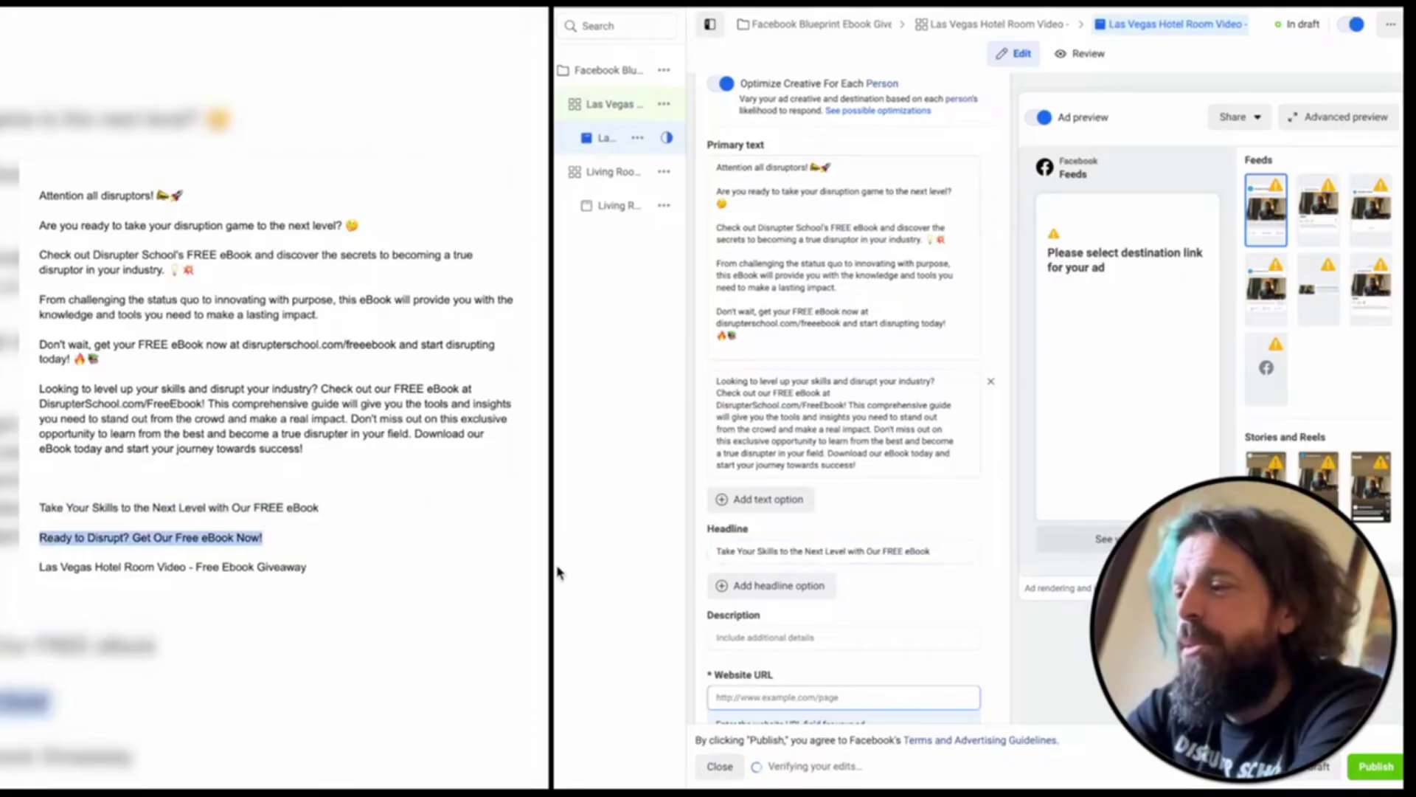
triple_click(272, 538)
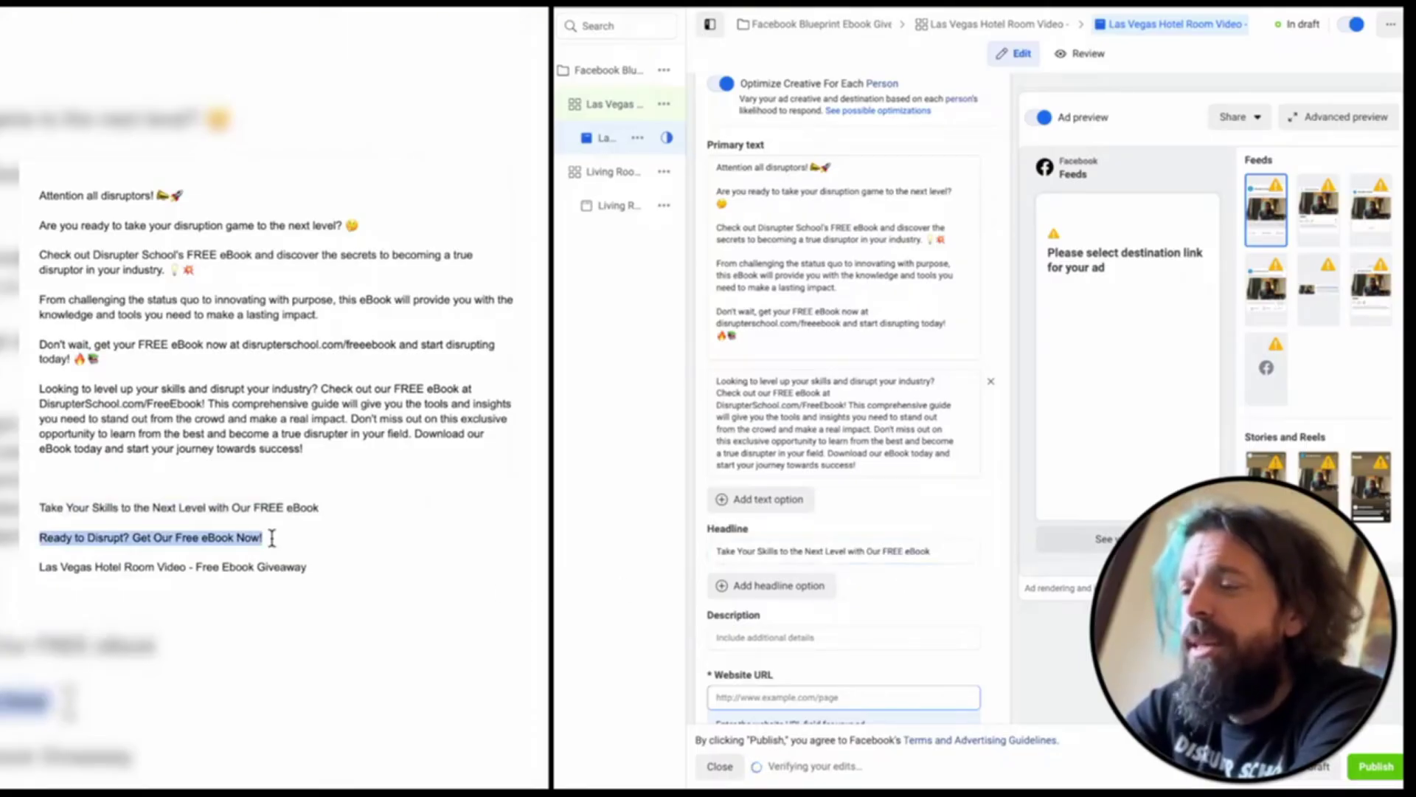
key(alt+Tab)
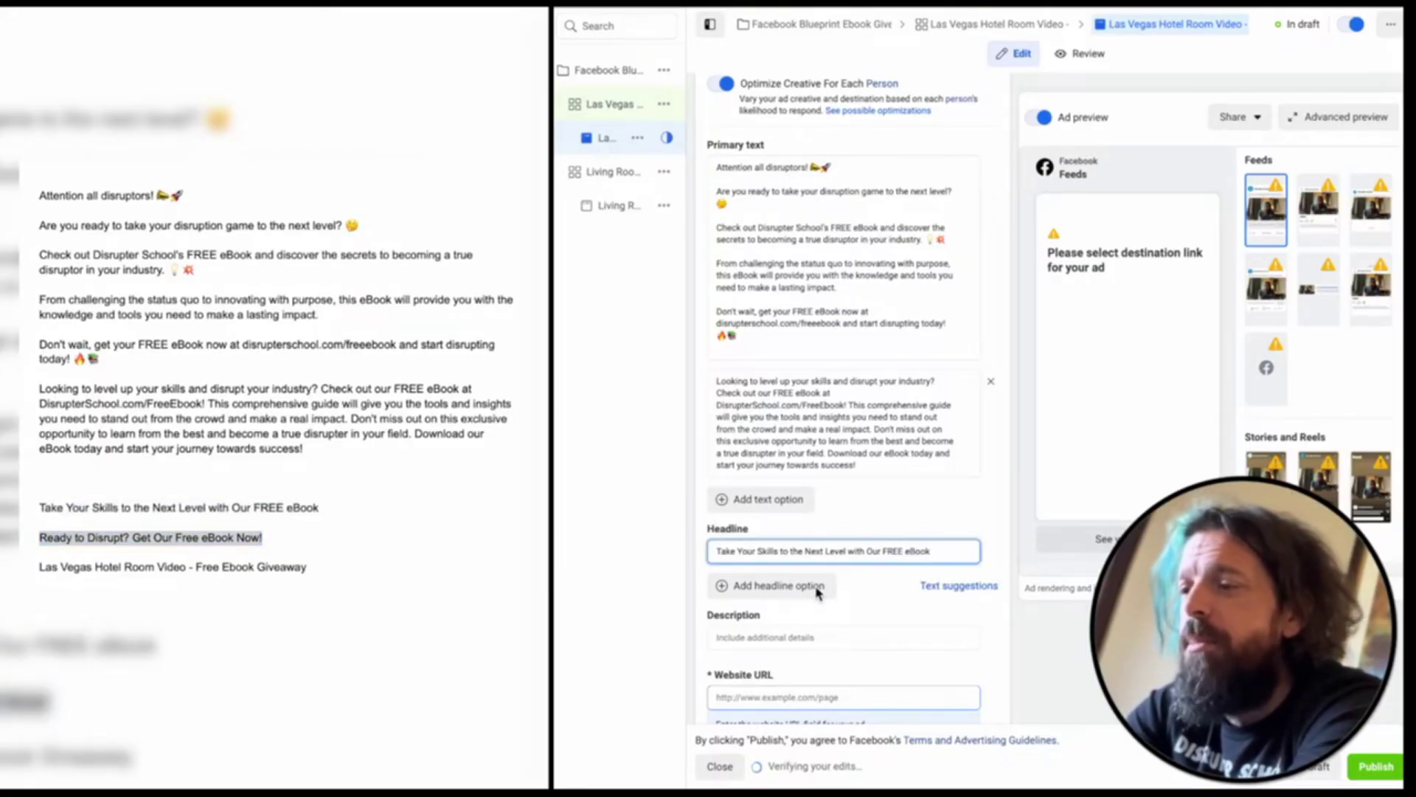
click(817, 592)
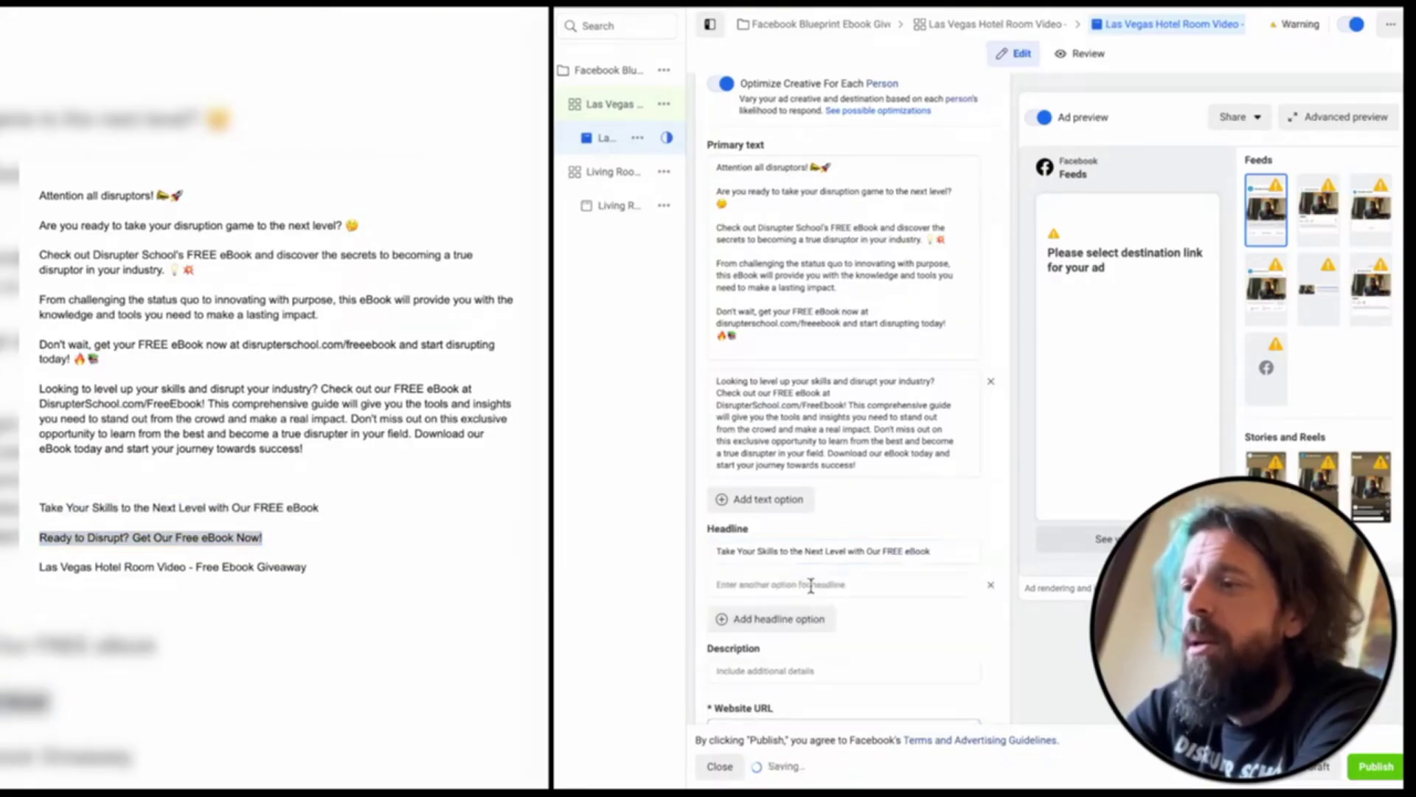
click(1017, 504)
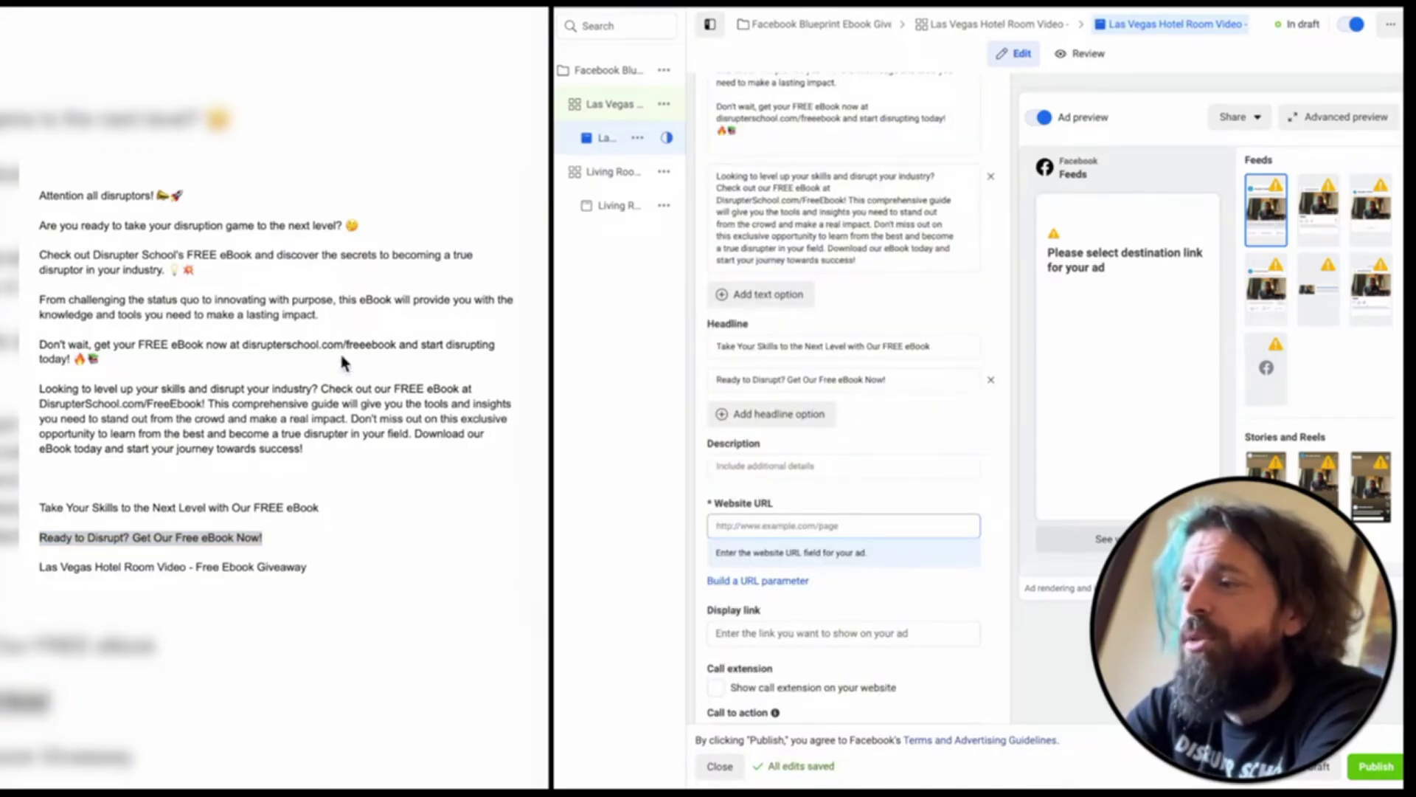
Set the website URL to disrupterschool.com/freebook so the preview loads.
click(287, 345)
drag(246, 345, 399, 345)
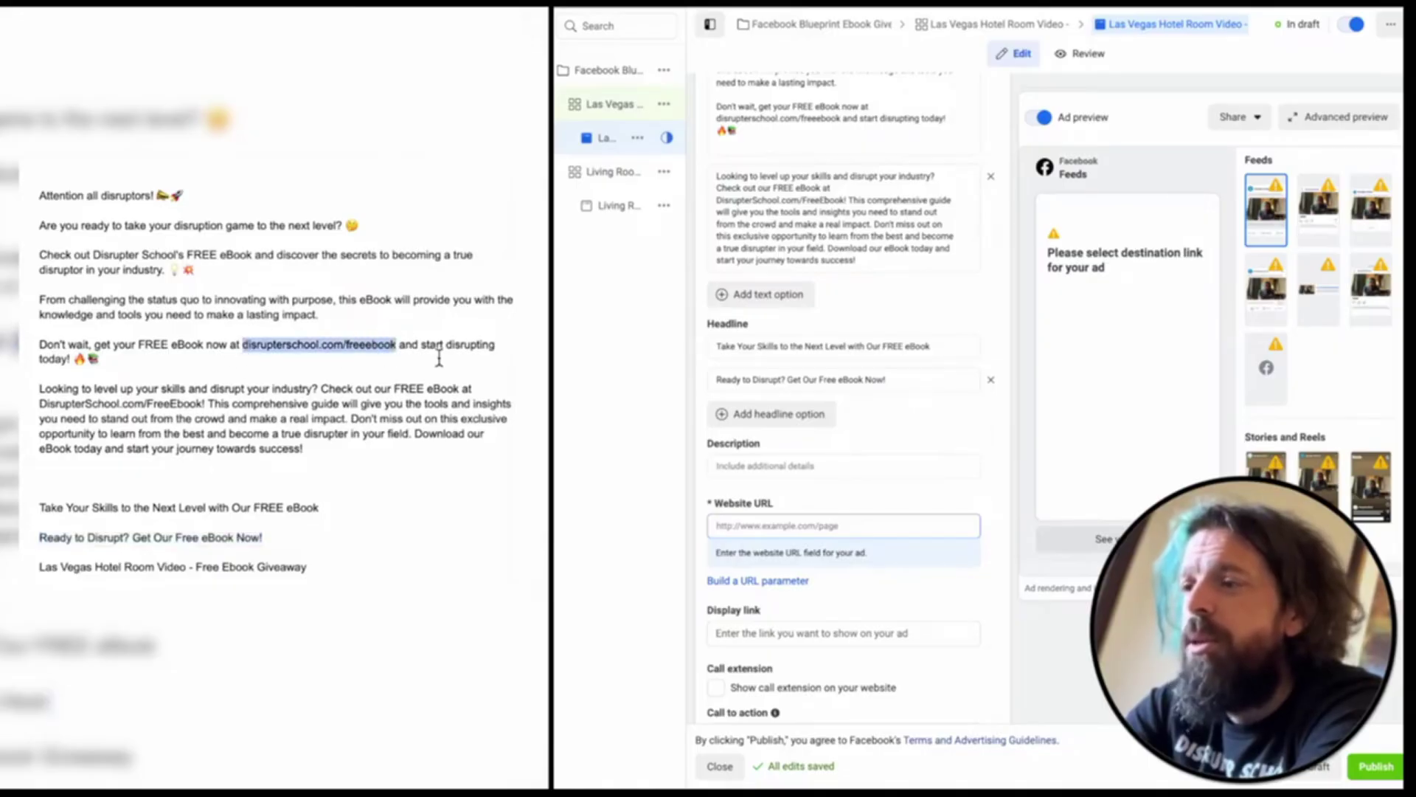
click(853, 528)
text(disrupterschool.com/freeebook)
click(922, 507)
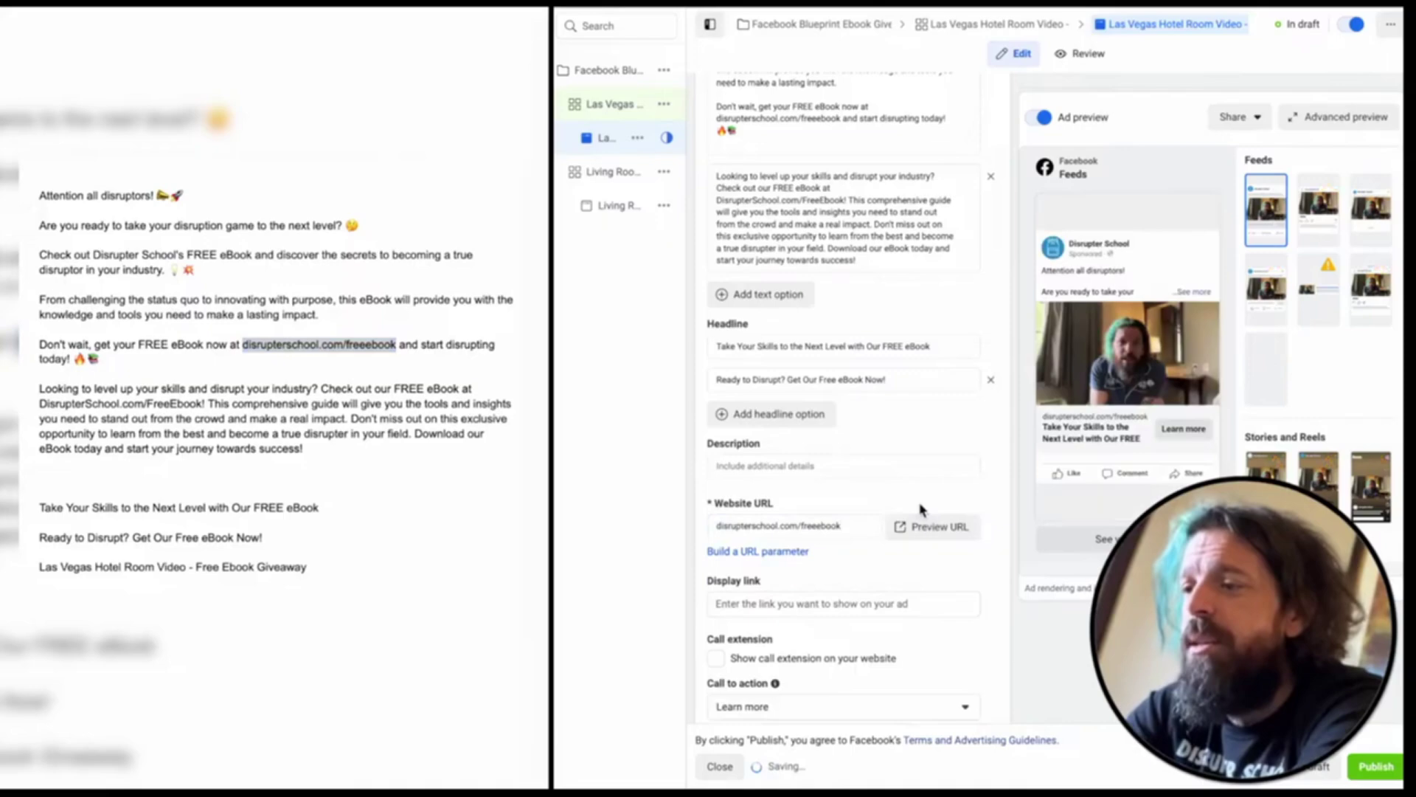